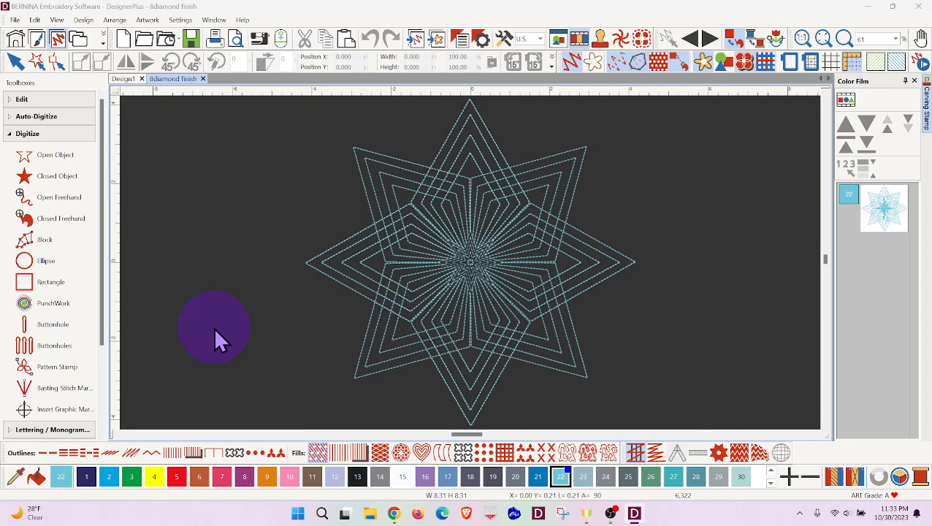
Open the design 8 diamond centerVIDEO.ART90, show it in the vector artwork canvas, and clear the selection
{"action": "left_click", "coordinate": [144, 39]}
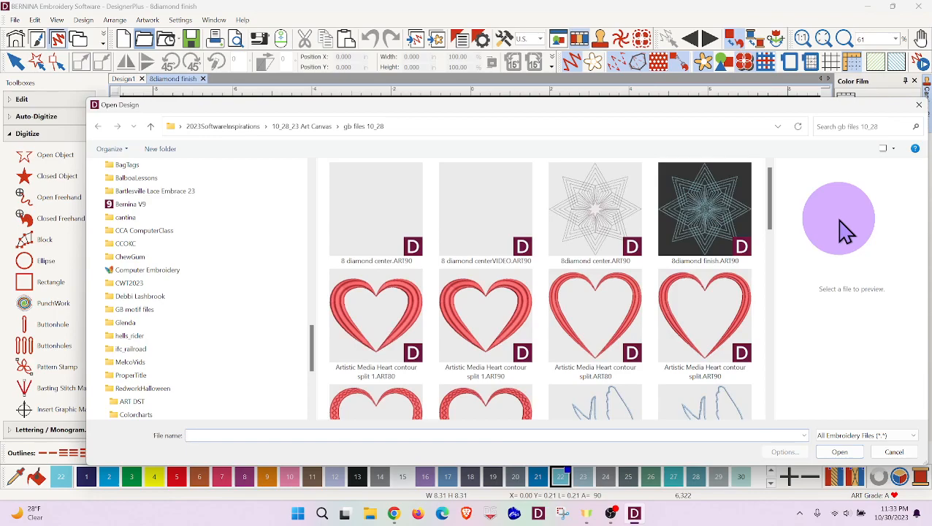
{"action": "left_click", "coordinate": [486, 212]}
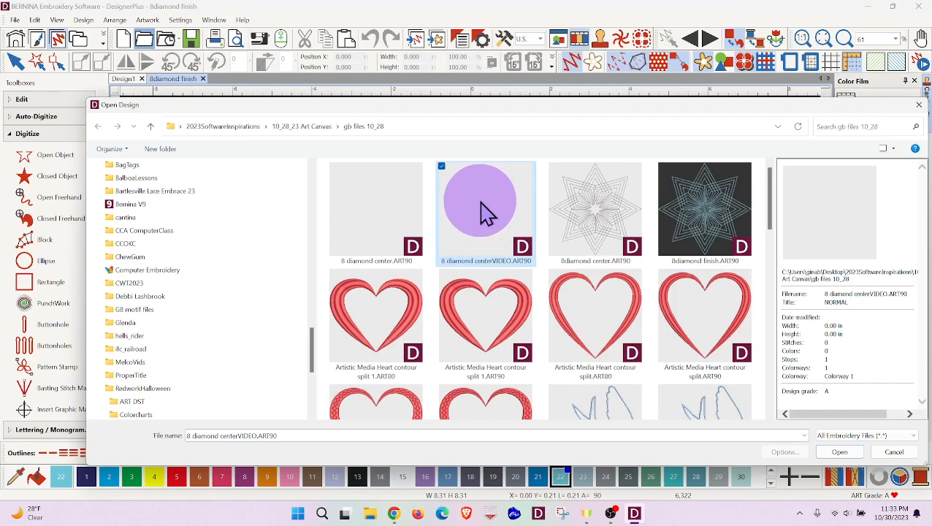
{"action": "left_click", "coordinate": [840, 453]}
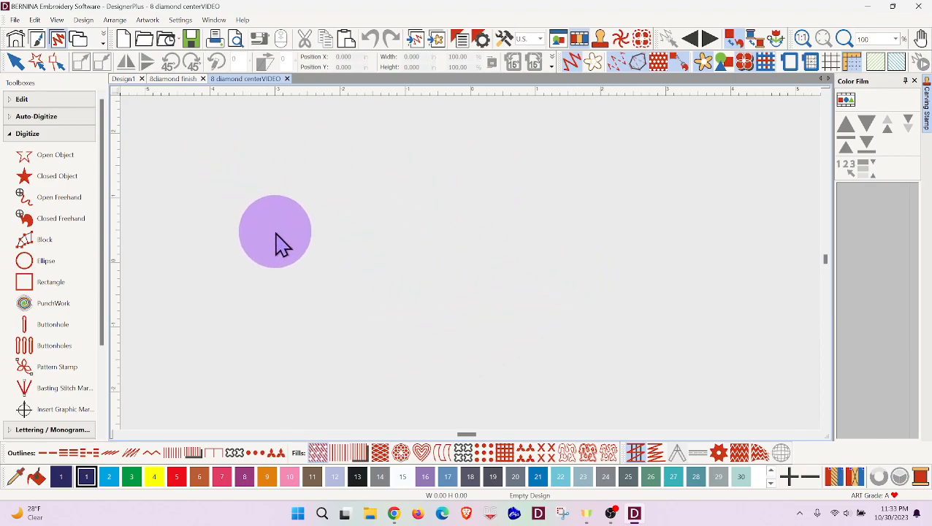
{"action": "left_click", "coordinate": [36, 40]}
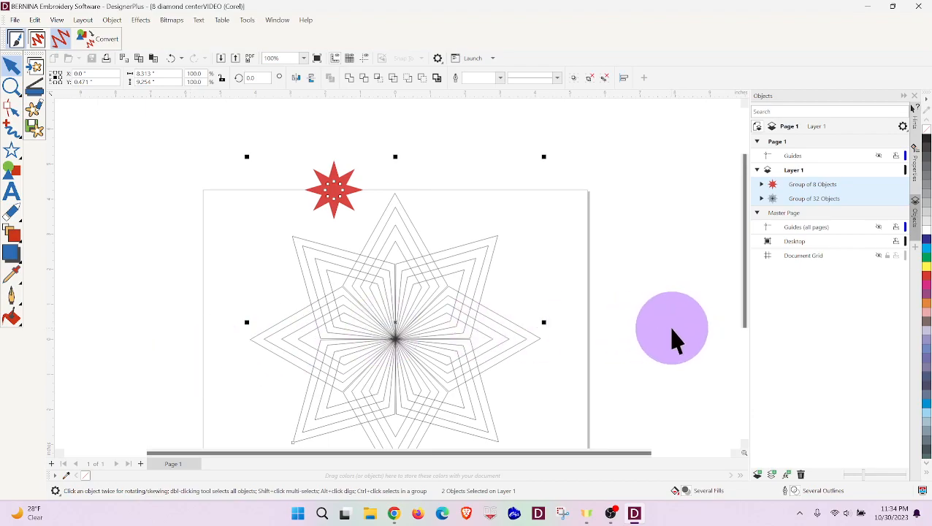
{"action": "left_click", "coordinate": [671, 340]}
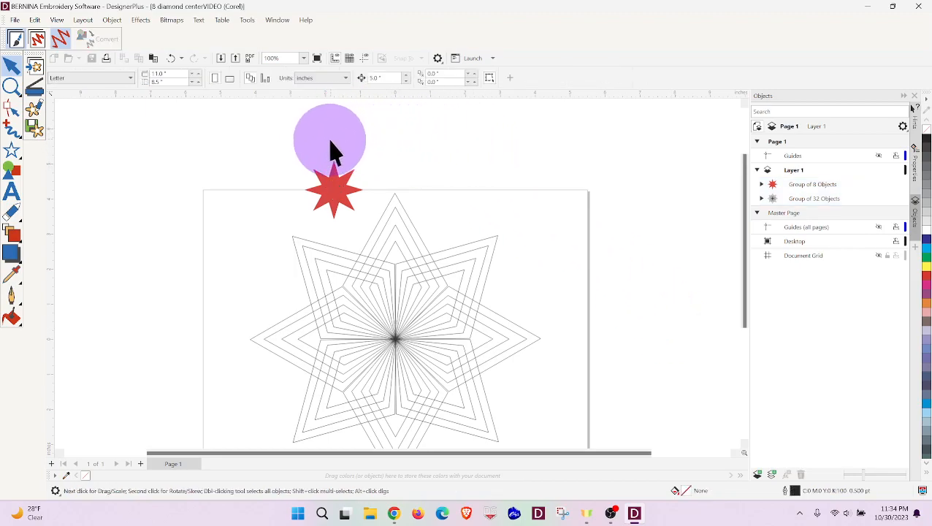
Delete the small red star, the group of 8 objects, above the large diamond-line star
{"action": "left_click", "coordinate": [761, 183]}
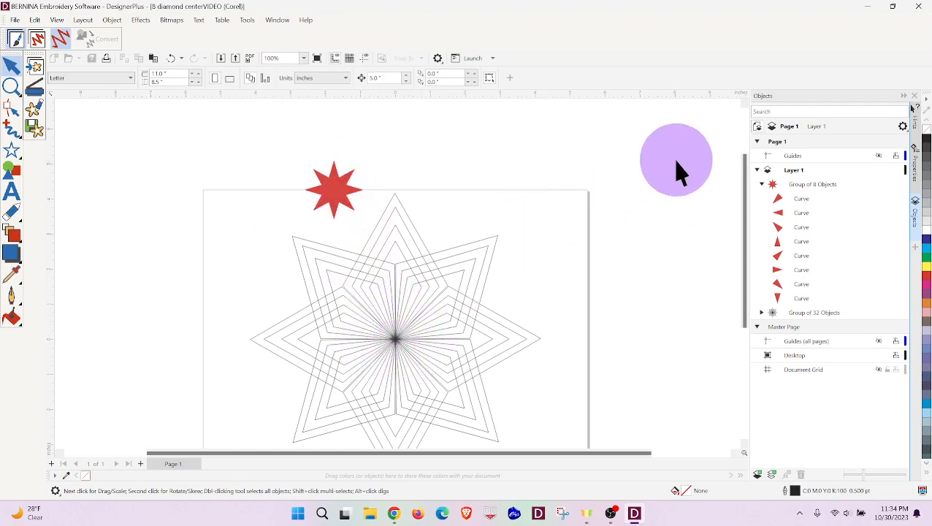
{"action": "left_click", "coordinate": [761, 184]}
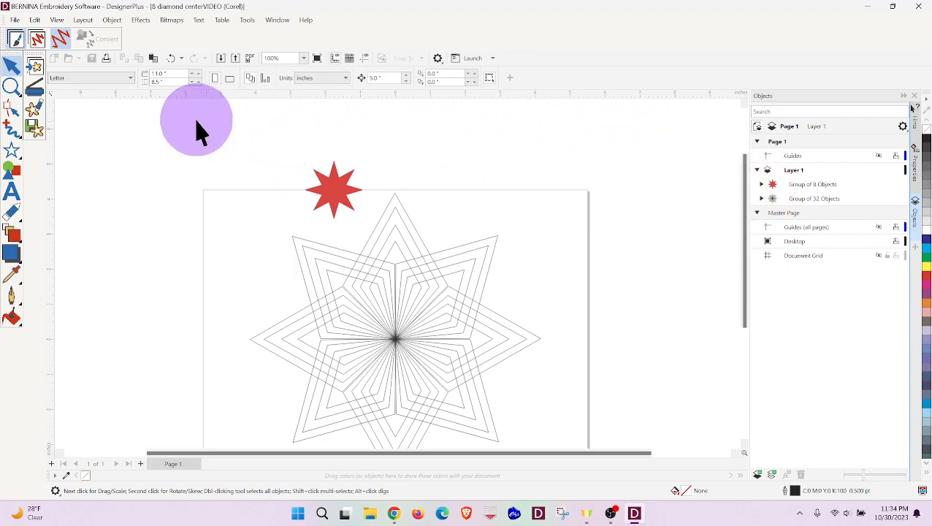
{"action": "left_click", "coordinate": [291, 146]}
{"action": "left_click_drag", "start_coordinate": [291, 146], "coordinate": [379, 218]}
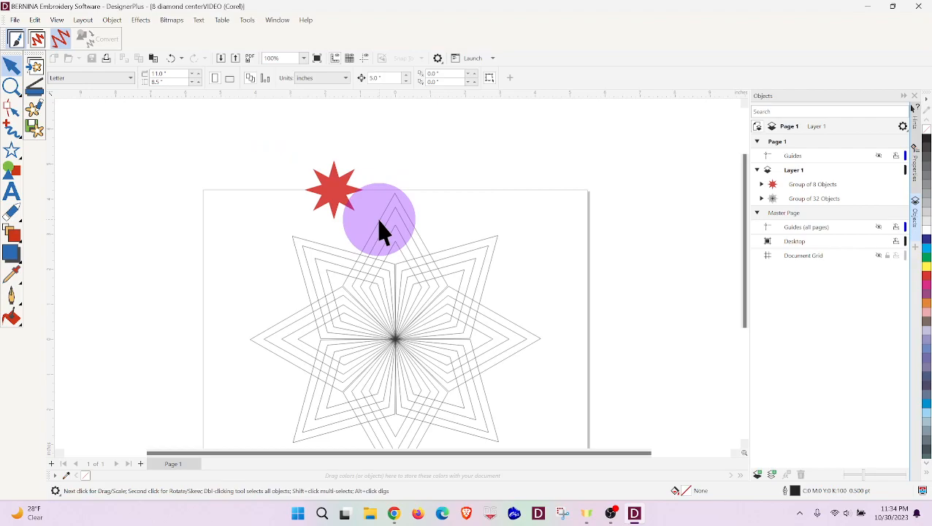
{"action": "left_click", "coordinate": [823, 187]}
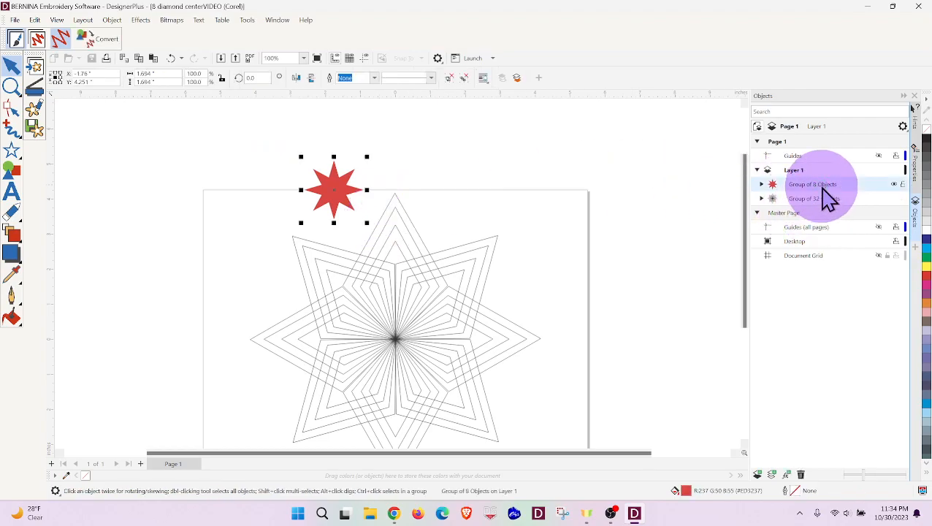
{"action": "key", "text": "Delete"}
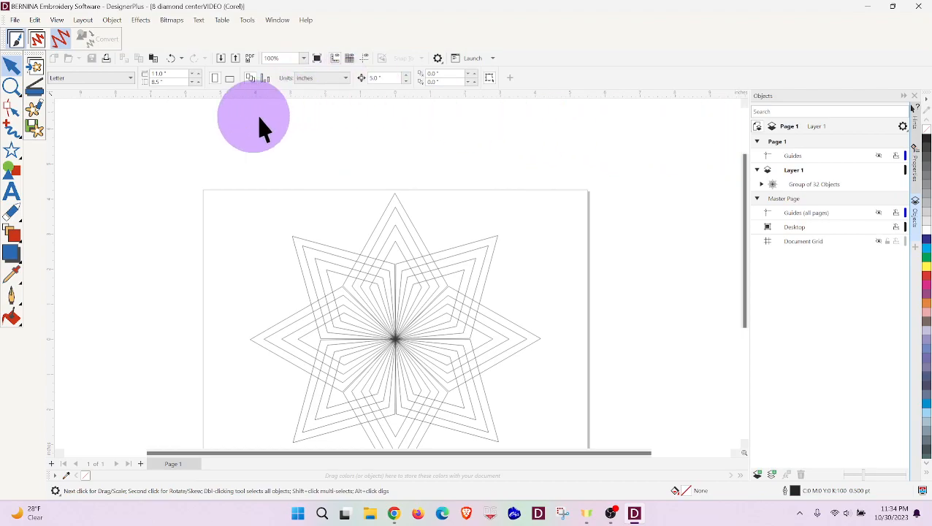
Draw a five-pointed star beside the diamond-line star and set its width to 2.0 inches with the proportions locked
{"action": "left_click", "coordinate": [18, 157]}
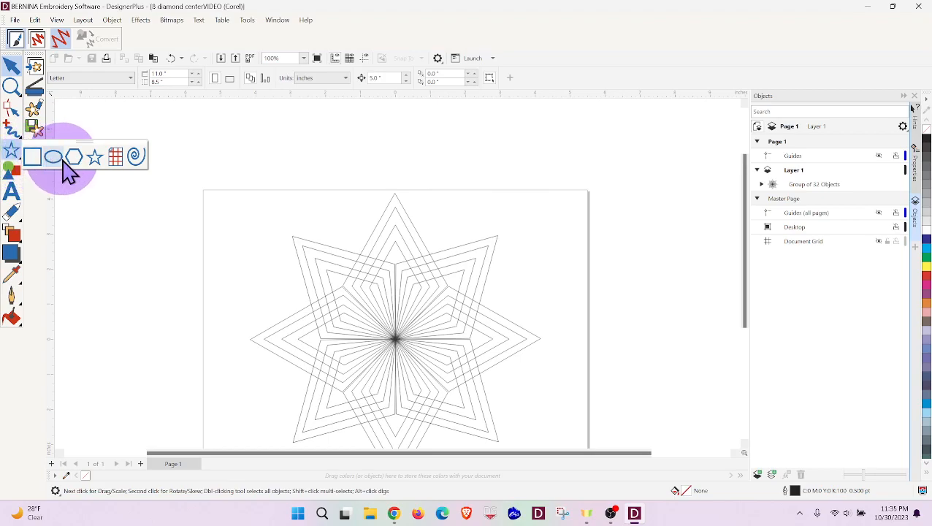
{"action": "left_click", "coordinate": [13, 152]}
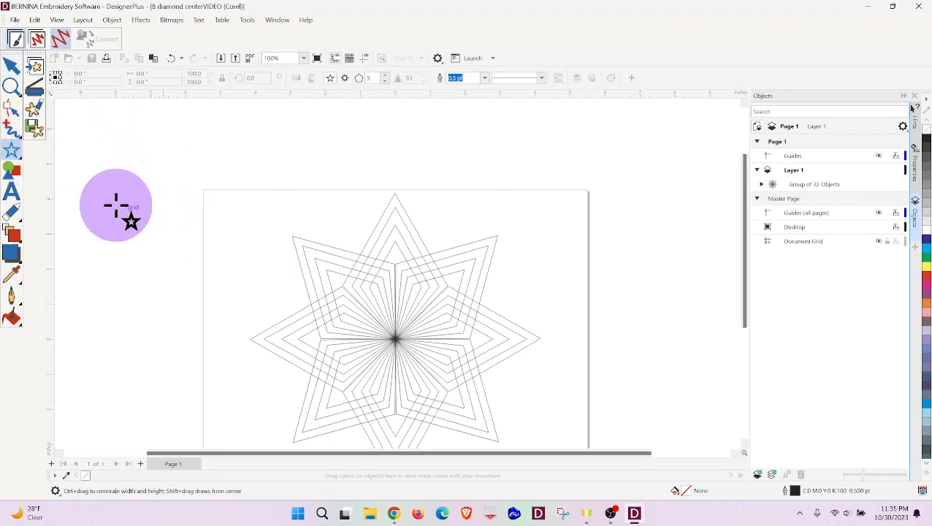
{"action": "left_click_drag", "start_coordinate": [110, 206], "coordinate": [249, 307]}
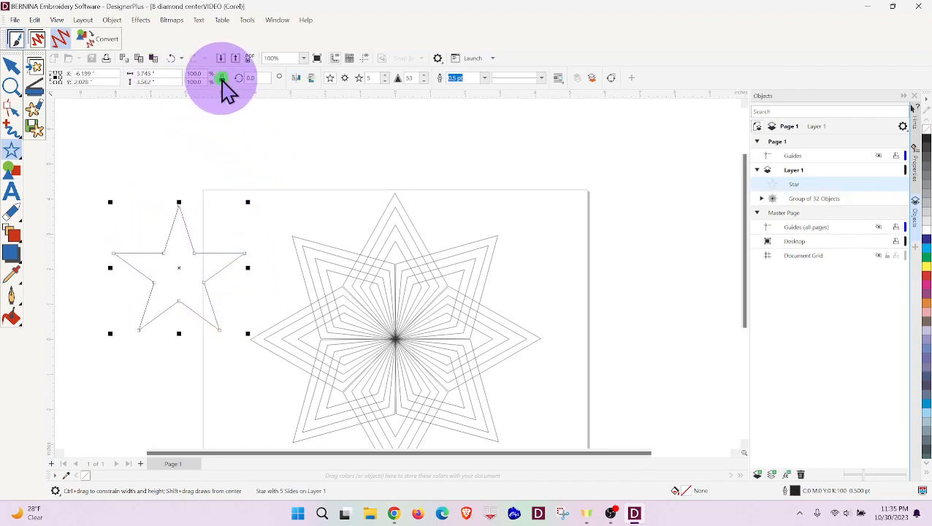
{"action": "left_click", "coordinate": [161, 75]}
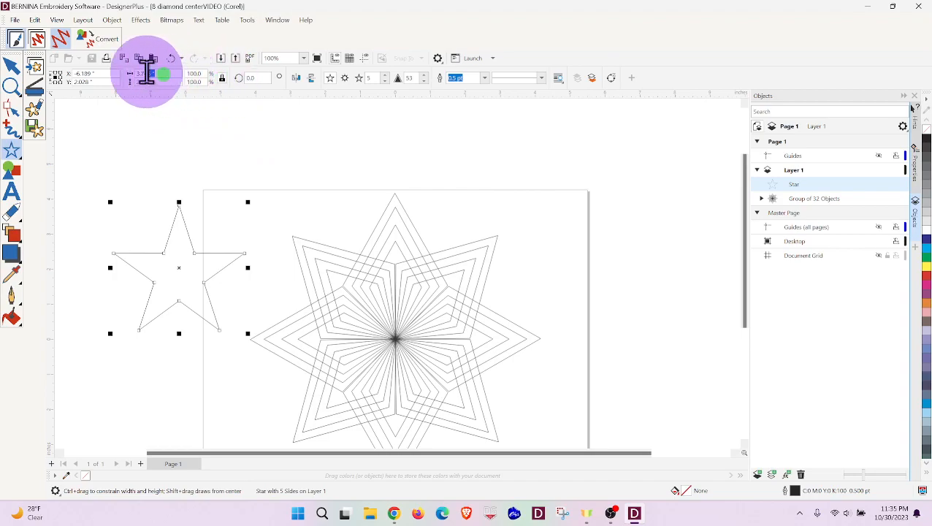
{"action": "type", "text": "3"}
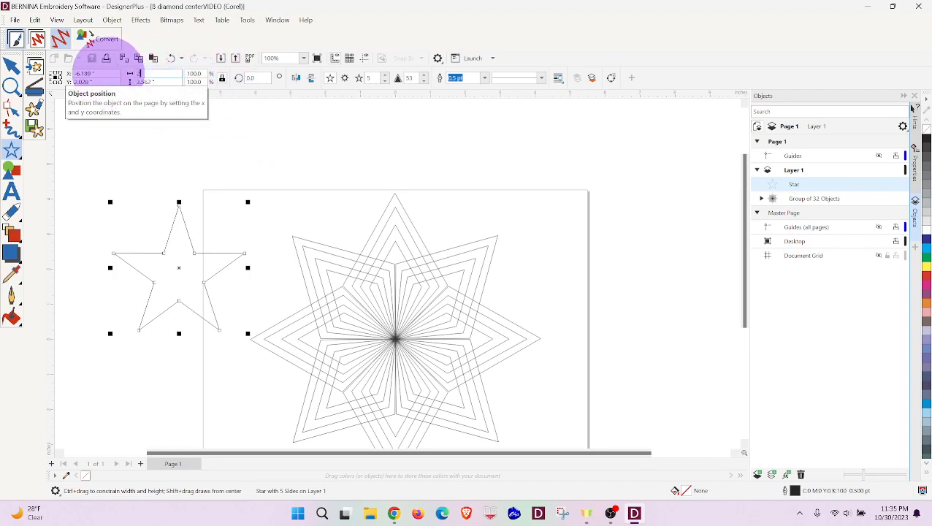
{"action": "key", "text": "Return"}
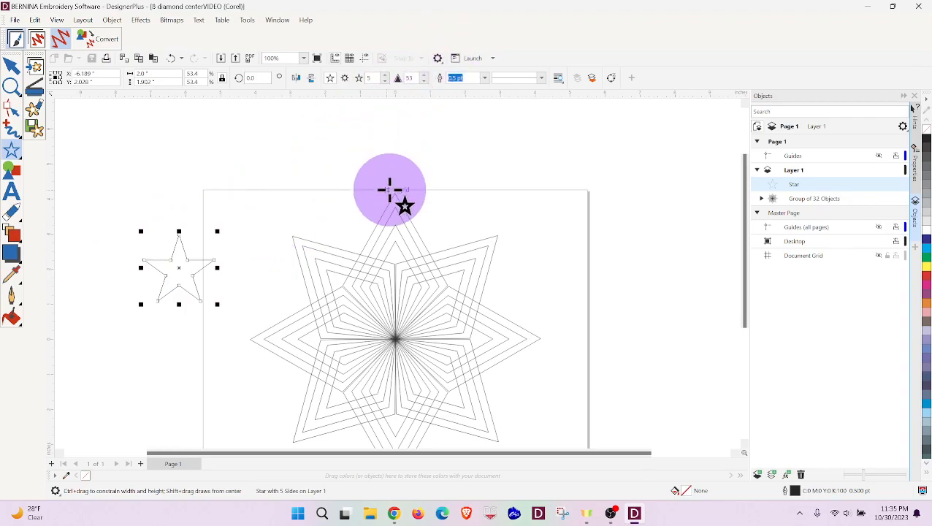
Set the new star's number of points to 8
{"action": "left_click", "coordinate": [387, 76]}
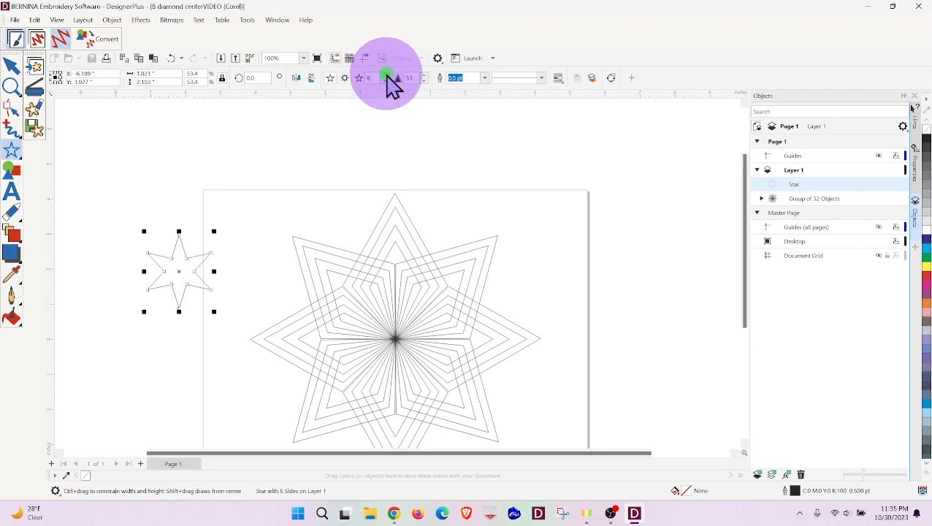
{"action": "left_click", "coordinate": [388, 76]}
{"action": "left_click", "coordinate": [388, 75]}
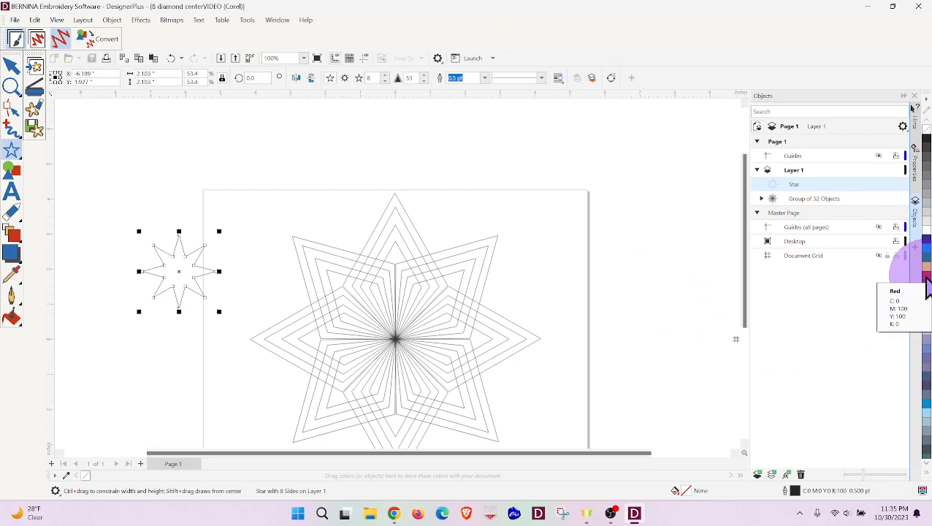
Fill the eight-pointed star with Red and center it on the page
{"action": "left_click", "coordinate": [926, 285]}
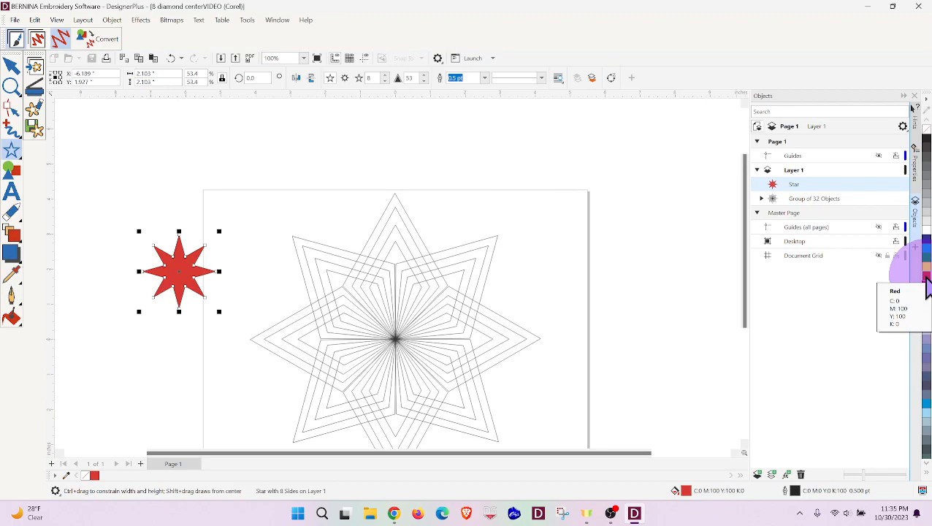
{"action": "key", "text": "p"}
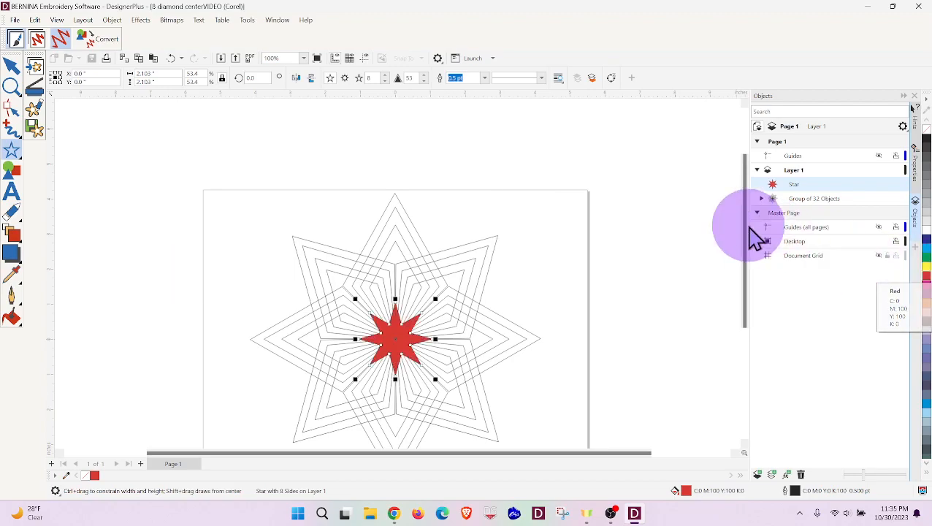
{"action": "left_click", "coordinate": [692, 261]}
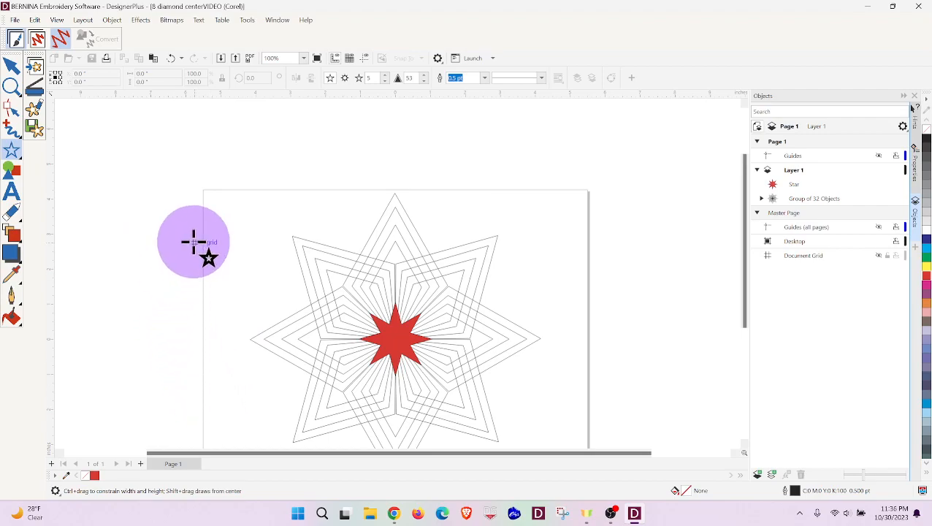
Trim the group of 32 diamond outlines using the red star as the cutting shape
{"action": "left_click", "coordinate": [15, 73]}
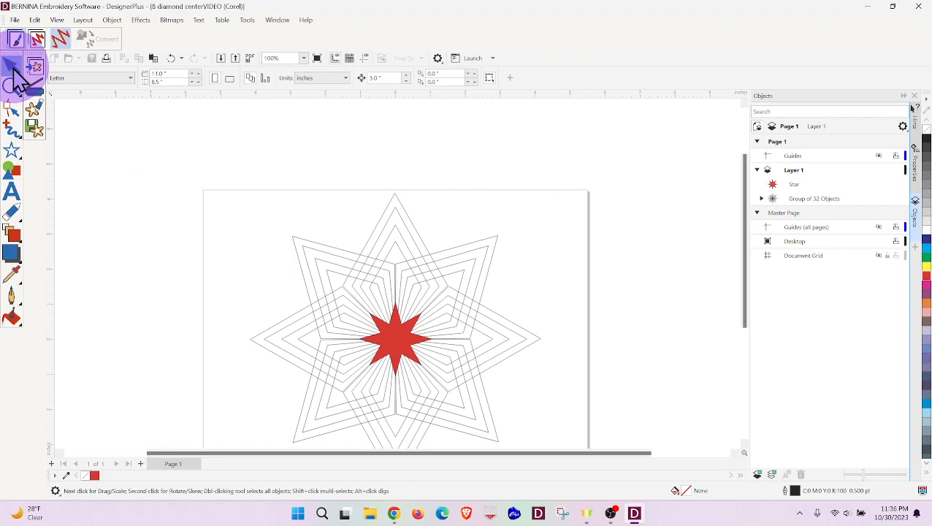
{"action": "left_click", "coordinate": [796, 184]}
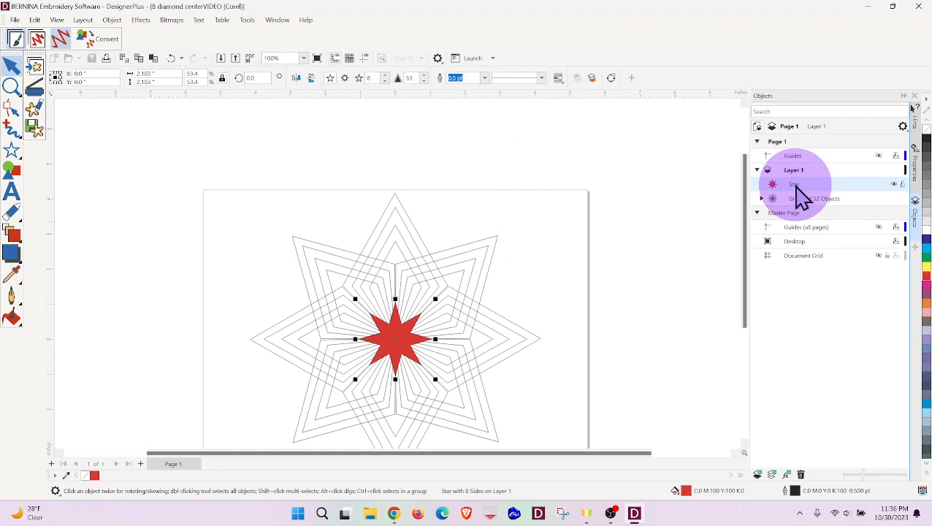
{"action": "left_click", "coordinate": [803, 199], "text": "shift"}
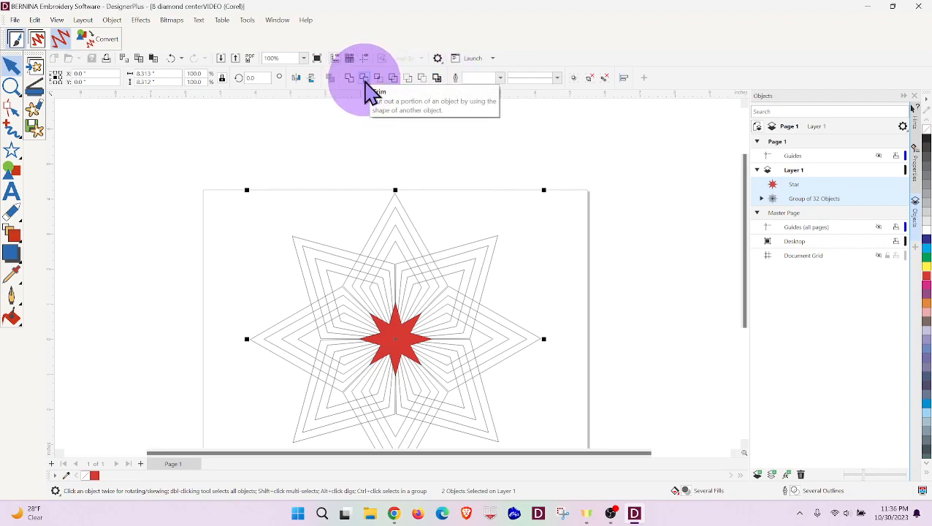
{"action": "left_click", "coordinate": [365, 80]}
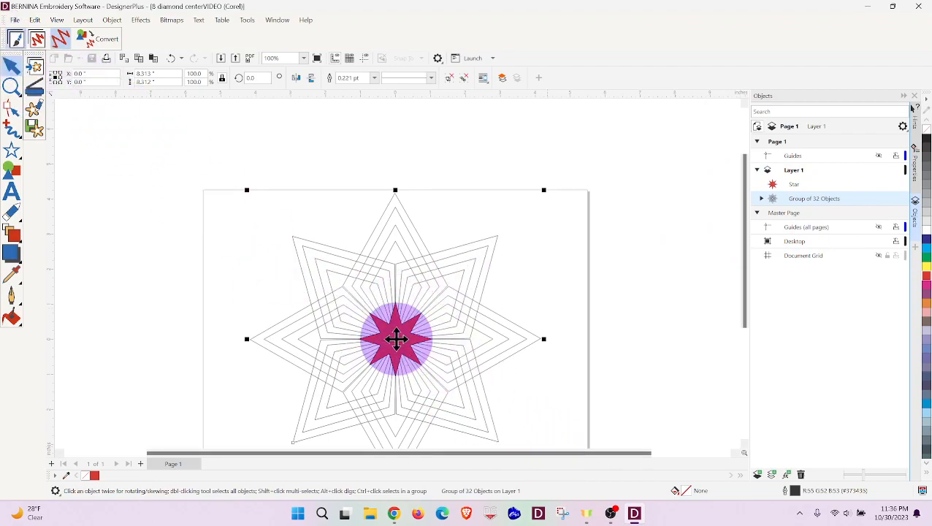
Move the trimmed diamond group aside to inspect its center cutout, and center it back on the page
{"action": "left_click", "coordinate": [393, 339]}
{"action": "left_click_drag", "start_coordinate": [393, 339], "coordinate": [186, 269]}
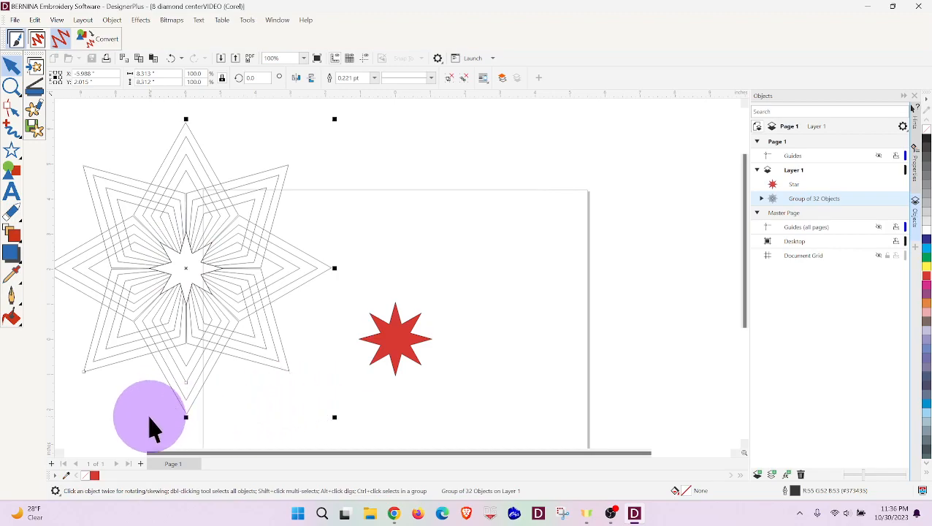
{"action": "key", "text": "p"}
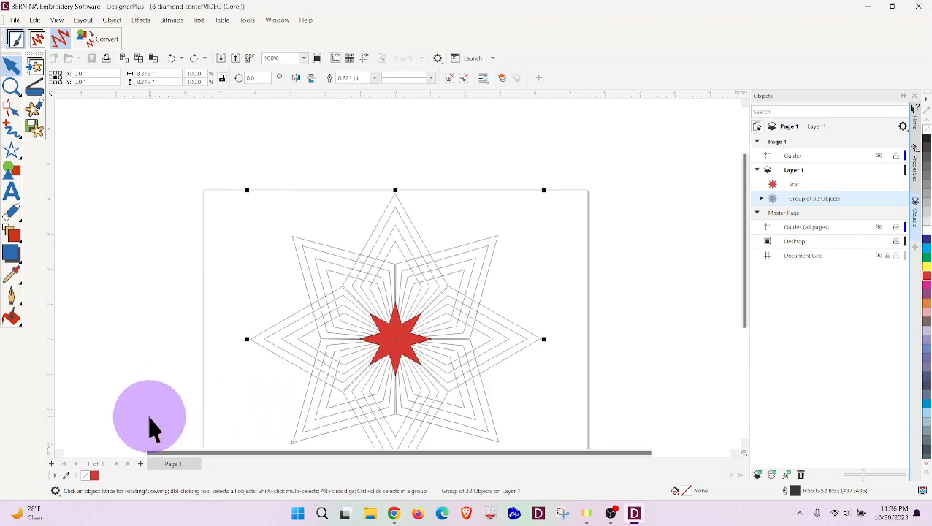
{"action": "left_click", "coordinate": [695, 386]}
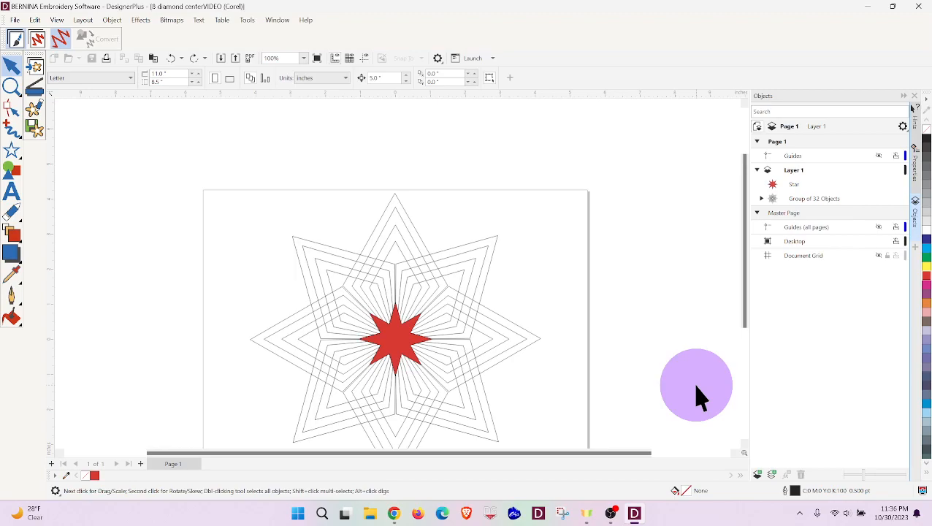
Convert both the red star and the trimmed diamond outlines to embroidery
{"action": "key", "text": "shift+F4"}
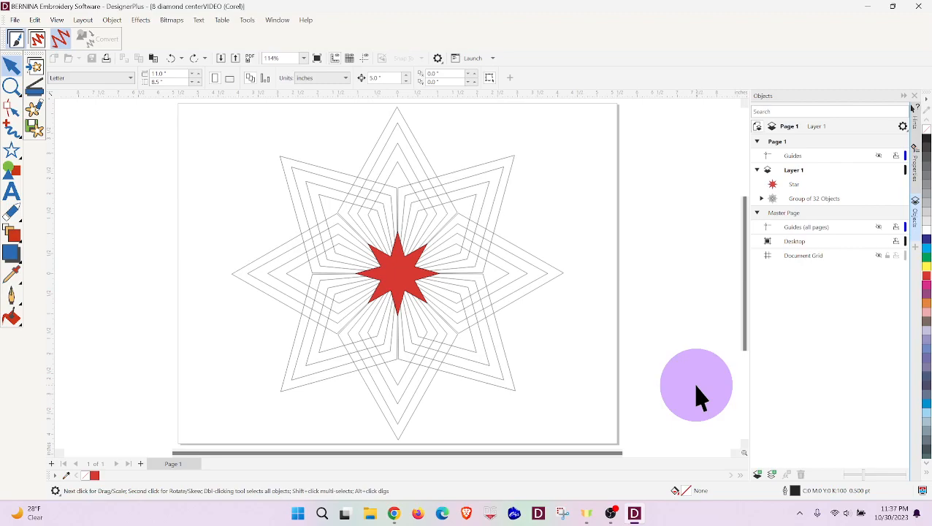
{"action": "key", "text": "ctrl+a"}
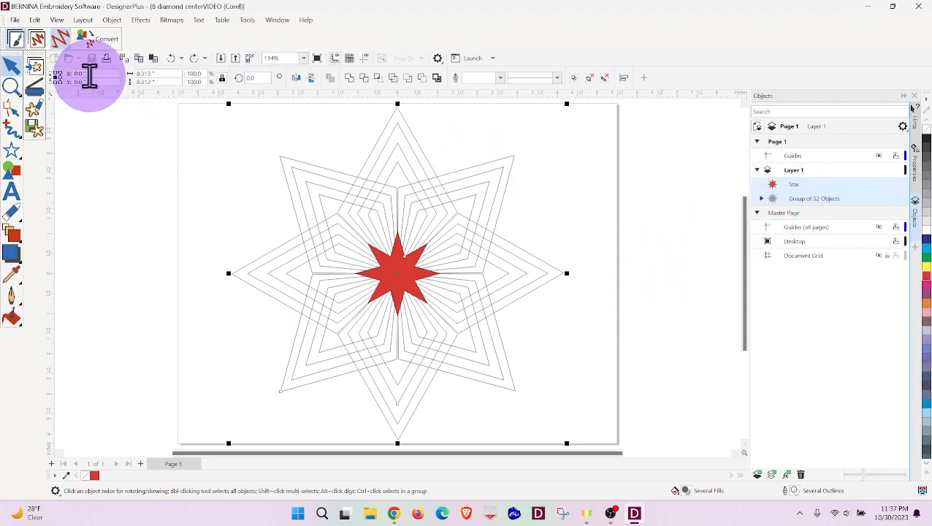
{"action": "left_click", "coordinate": [104, 39]}
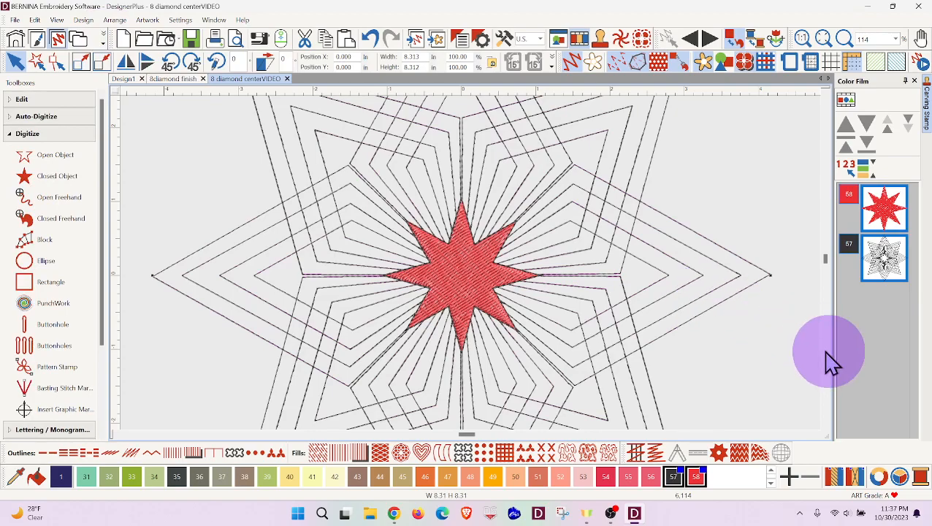
{"action": "left_click", "coordinate": [785, 381]}
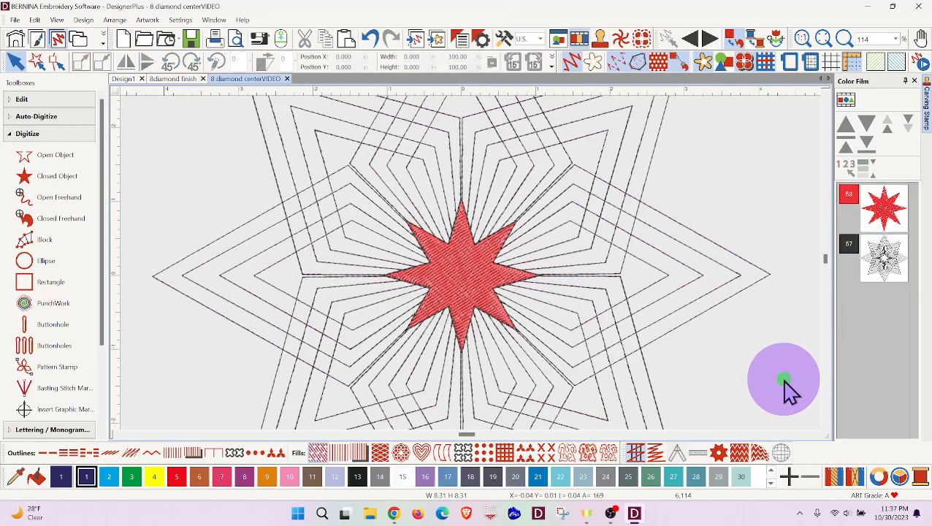
Move the dark outline color 57 ahead of the red star in the stitching order
{"action": "left_click", "coordinate": [884, 255]}
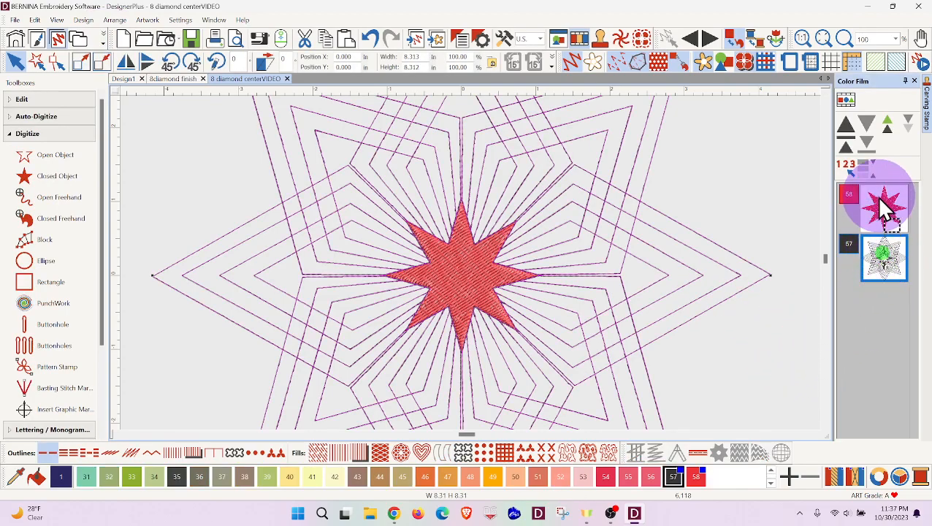
{"action": "left_click_drag", "start_coordinate": [884, 256], "coordinate": [882, 196]}
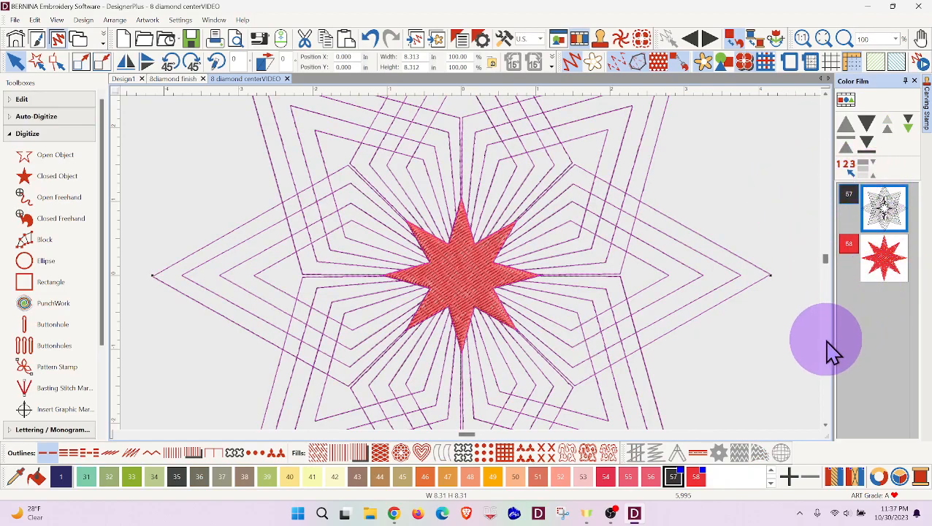
{"action": "left_click", "coordinate": [793, 367]}
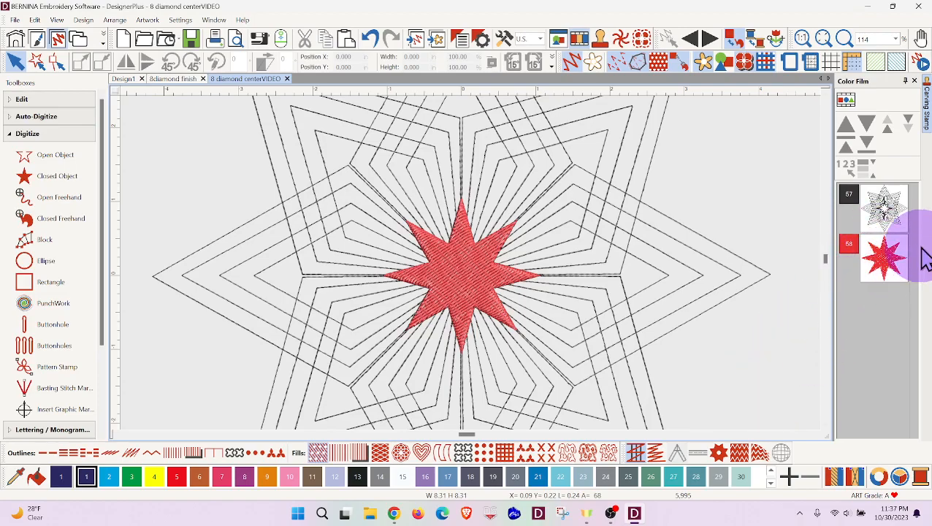
Give the red center star a Ripple fill with 3 mm stitch length and 3 mm stitch spacing
{"action": "left_click", "coordinate": [889, 271]}
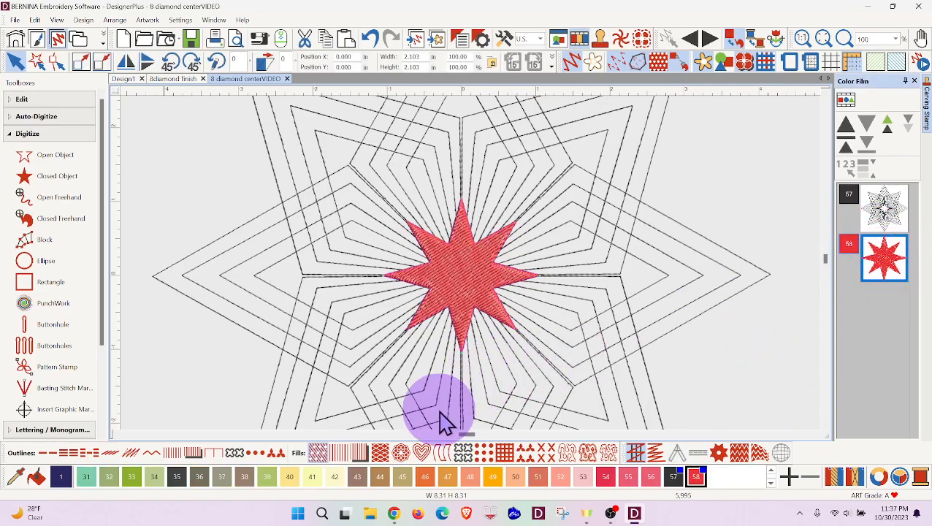
{"action": "left_click", "coordinate": [423, 454]}
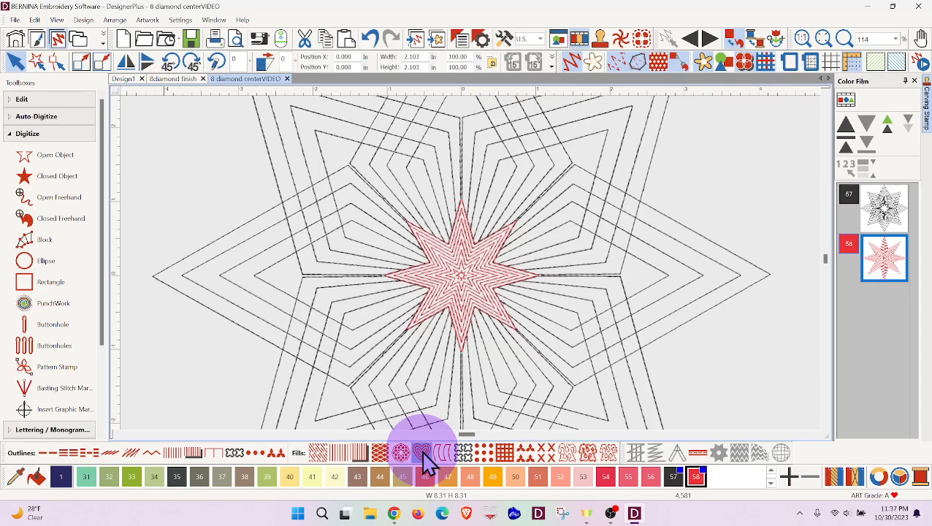
{"action": "right_click", "coordinate": [423, 453]}
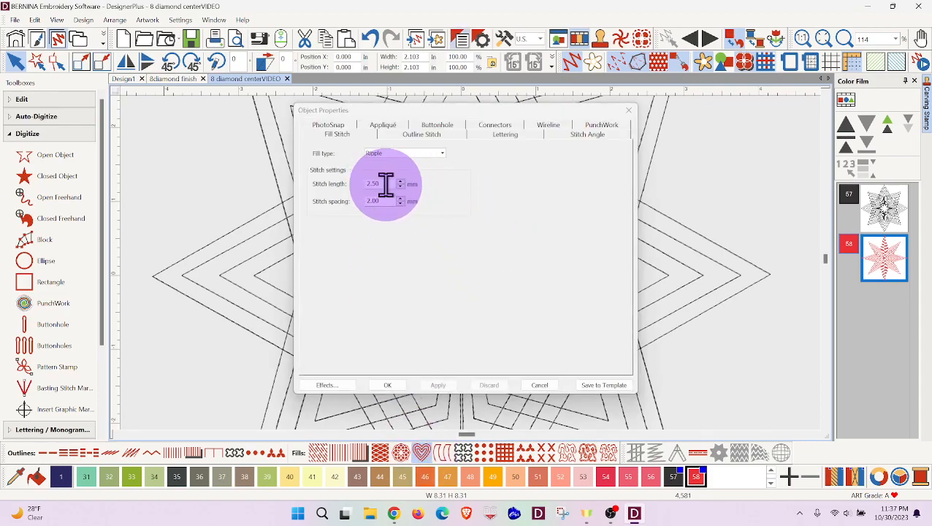
{"action": "double_click", "coordinate": [386, 183]}
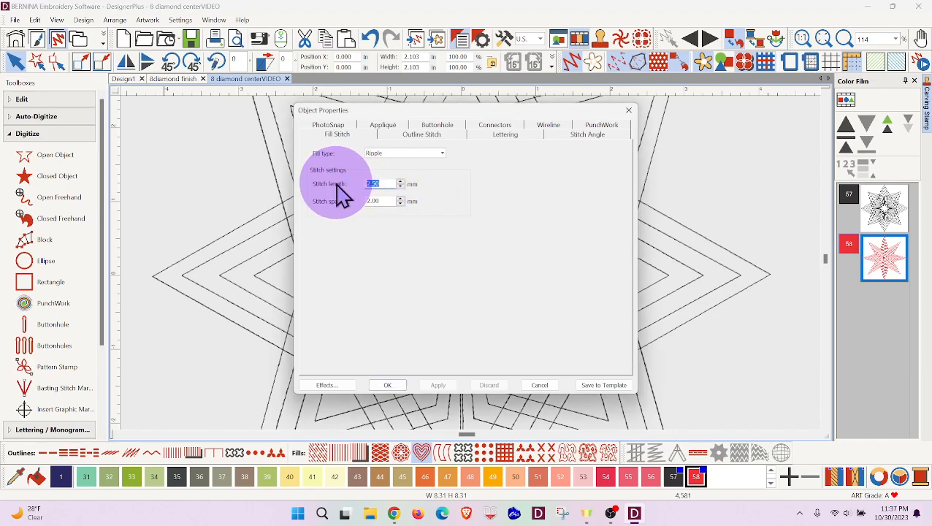
{"action": "type", "text": "3"}
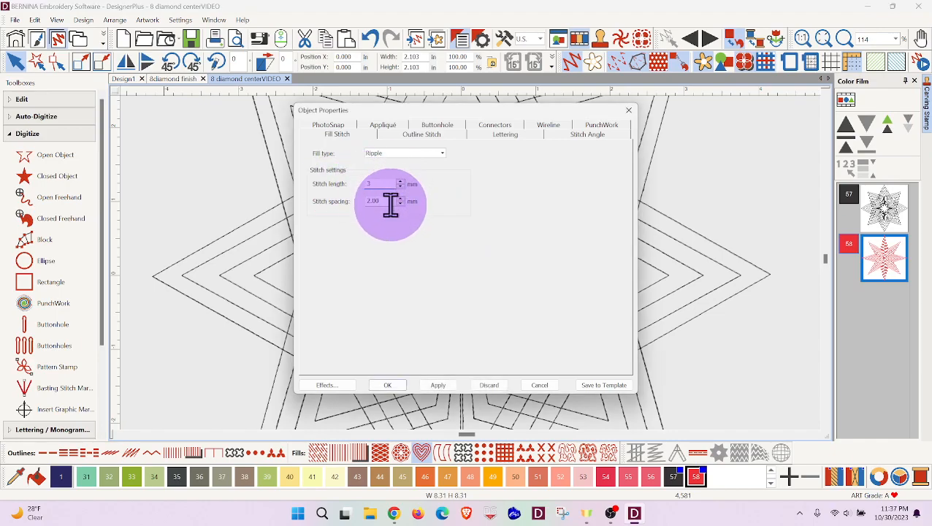
{"action": "double_click", "coordinate": [387, 203]}
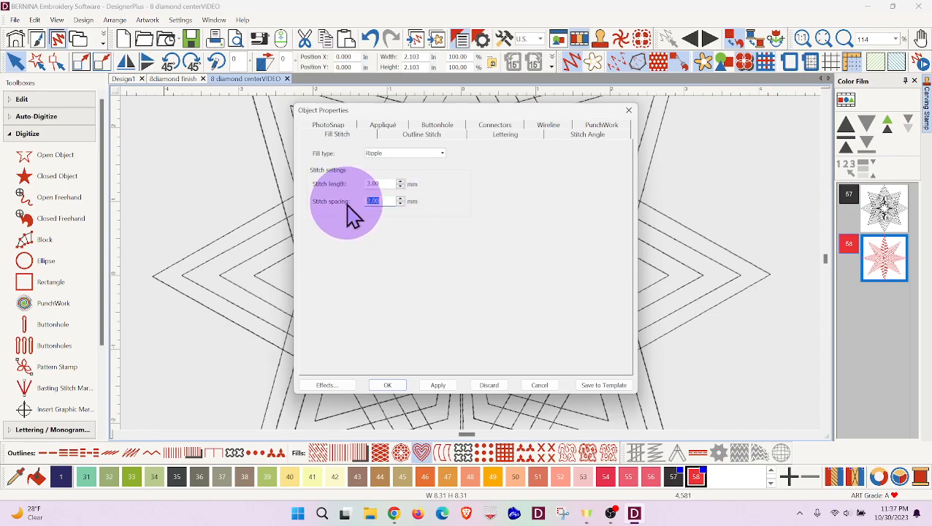
{"action": "type", "text": "3"}
{"action": "left_click", "coordinate": [438, 385]}
{"action": "left_click", "coordinate": [388, 385]}
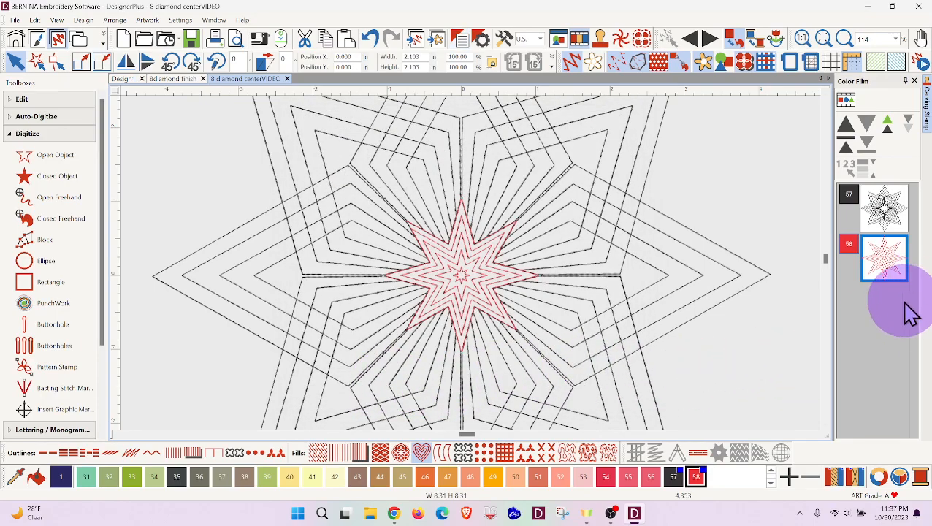
Recolor the diamond outlines and the star together with red color 58
{"action": "left_click", "coordinate": [893, 208]}
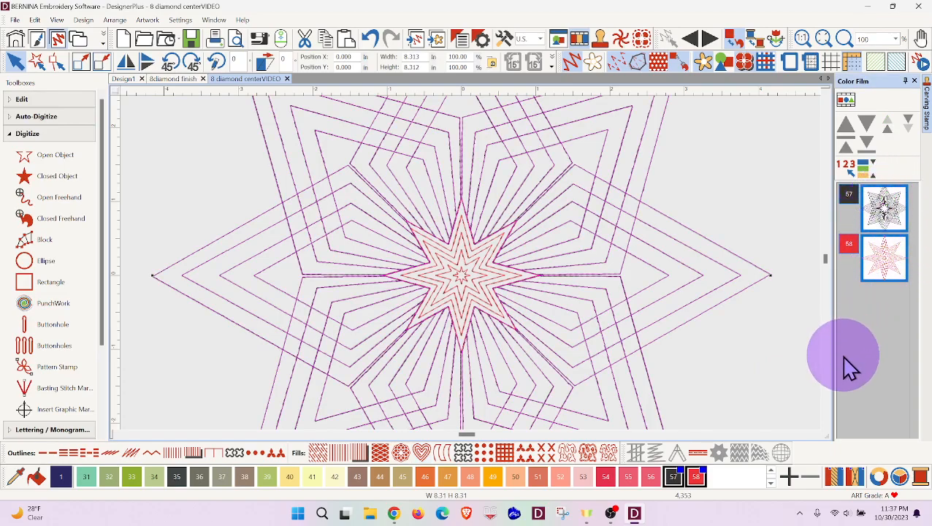
{"action": "left_click", "coordinate": [697, 477]}
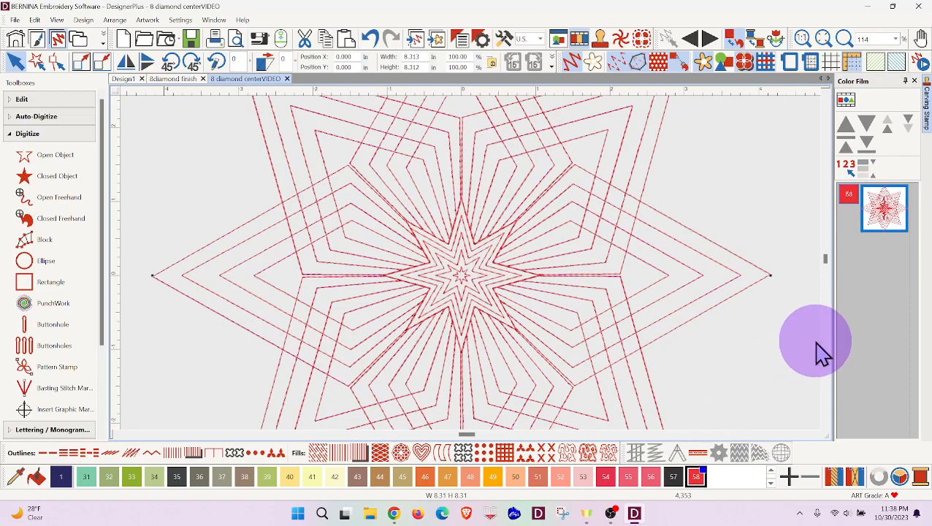
Apply Blackwork Run to the whole color 58 design, accepting the default entry and exit points
{"action": "left_click", "coordinate": [884, 219]}
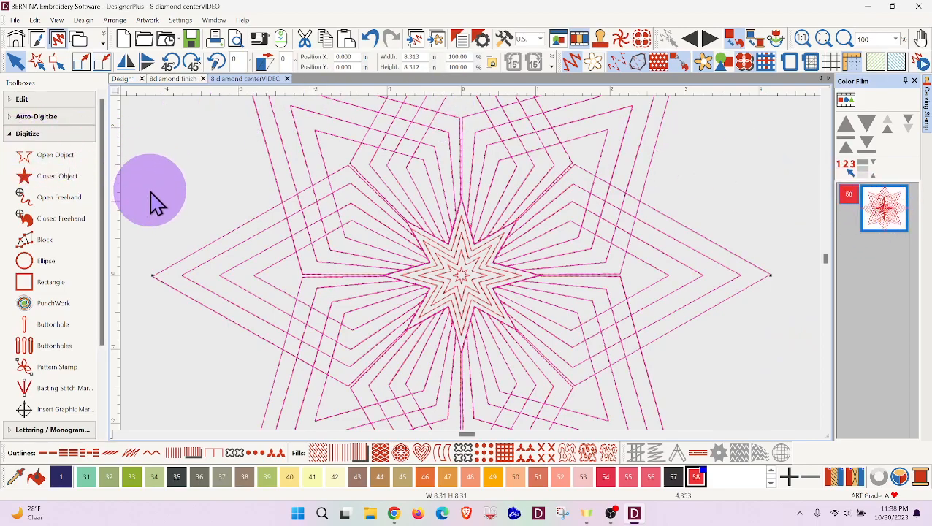
{"action": "left_click", "coordinate": [11, 136]}
{"action": "left_click", "coordinate": [16, 100]}
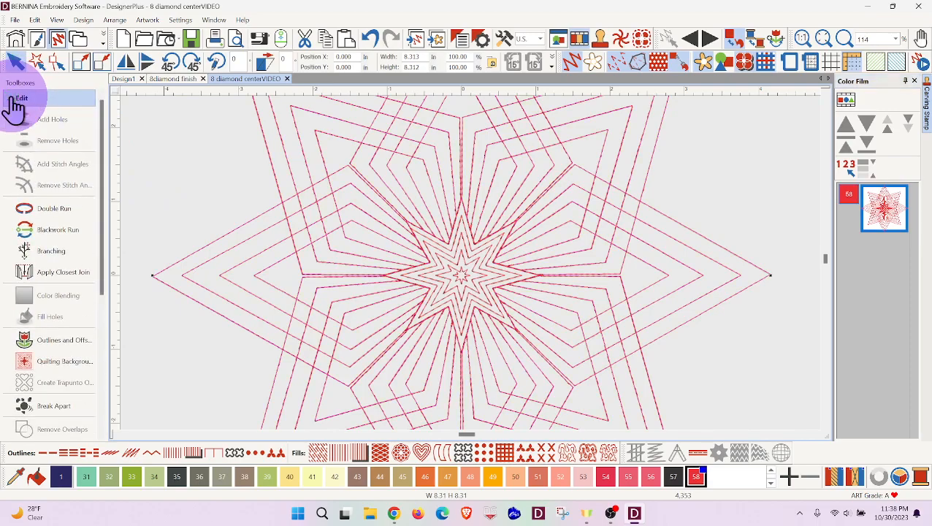
{"action": "left_click", "coordinate": [57, 231]}
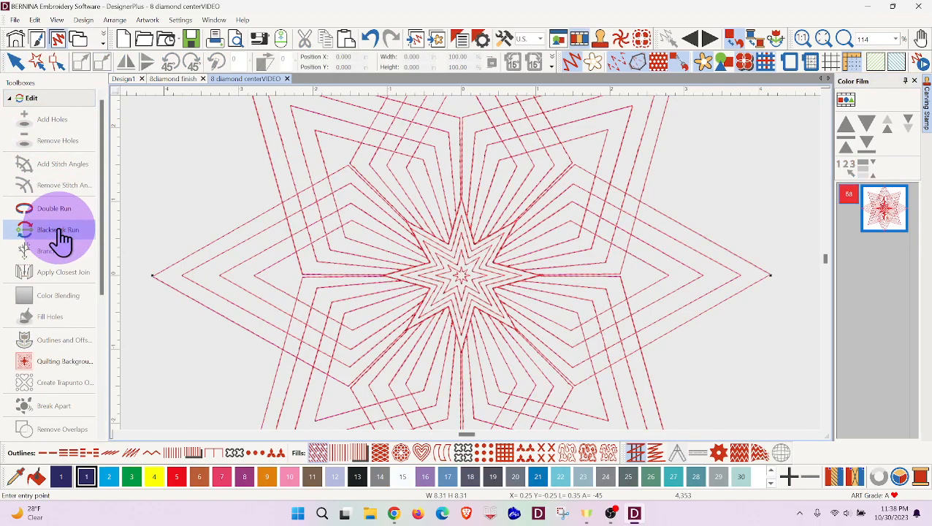
{"action": "key", "text": "Return"}
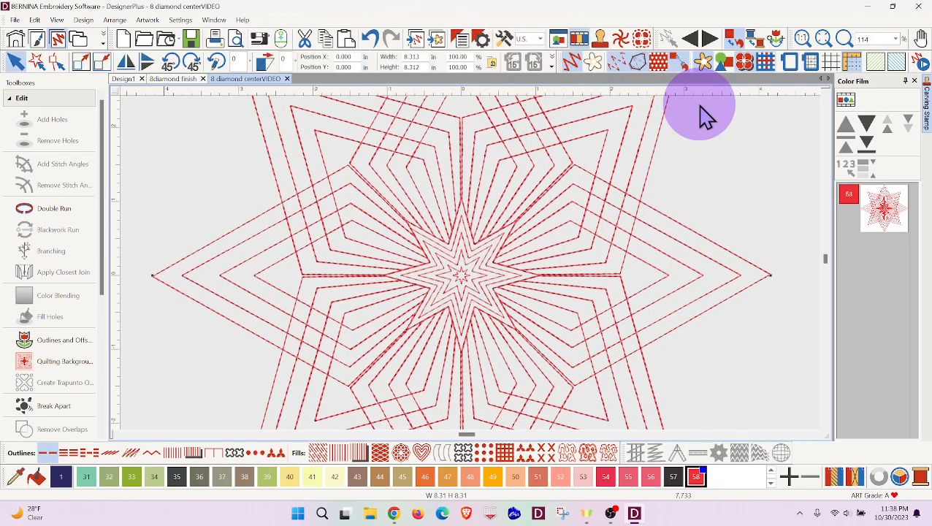
Play the stitch-out simulation of the whole design, raising the playback speed to about 60300 s/m
{"action": "key", "text": "0"}
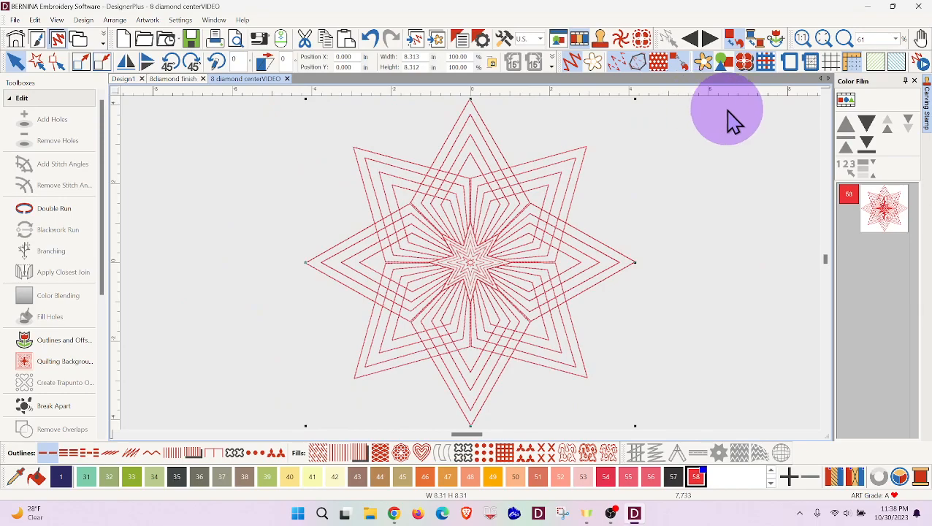
{"action": "left_click", "coordinate": [923, 65]}
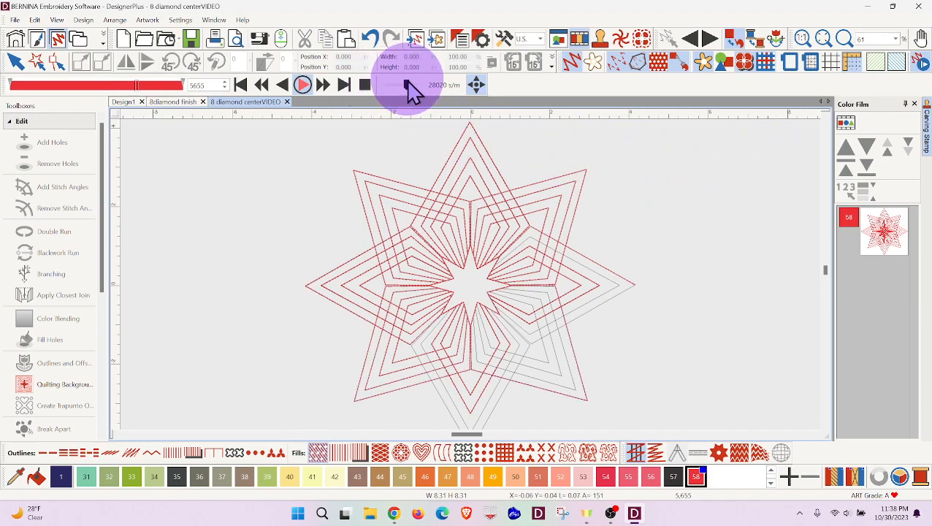
{"action": "left_click_drag", "start_coordinate": [408, 83], "coordinate": [411, 84]}
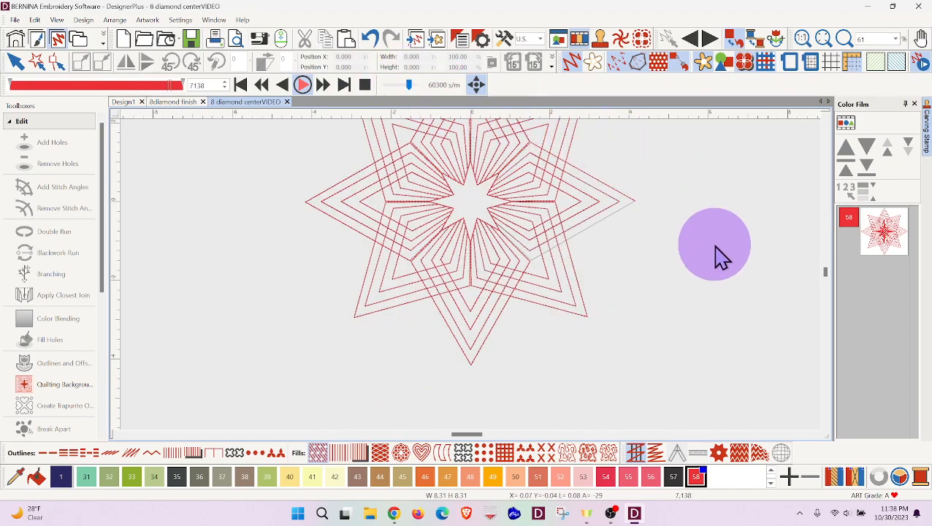